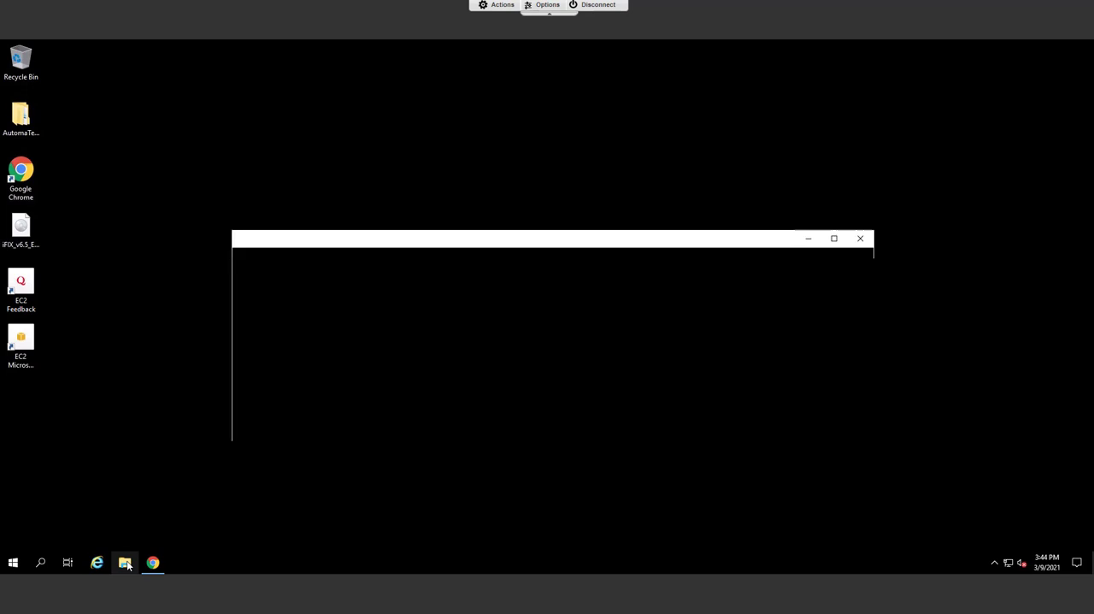
# Launch the CommonLicensing_v19_3_1753_0 installer from the Downloads folder, allow it to make changes, and close the folder window.
pyautogui.click(286, 339)
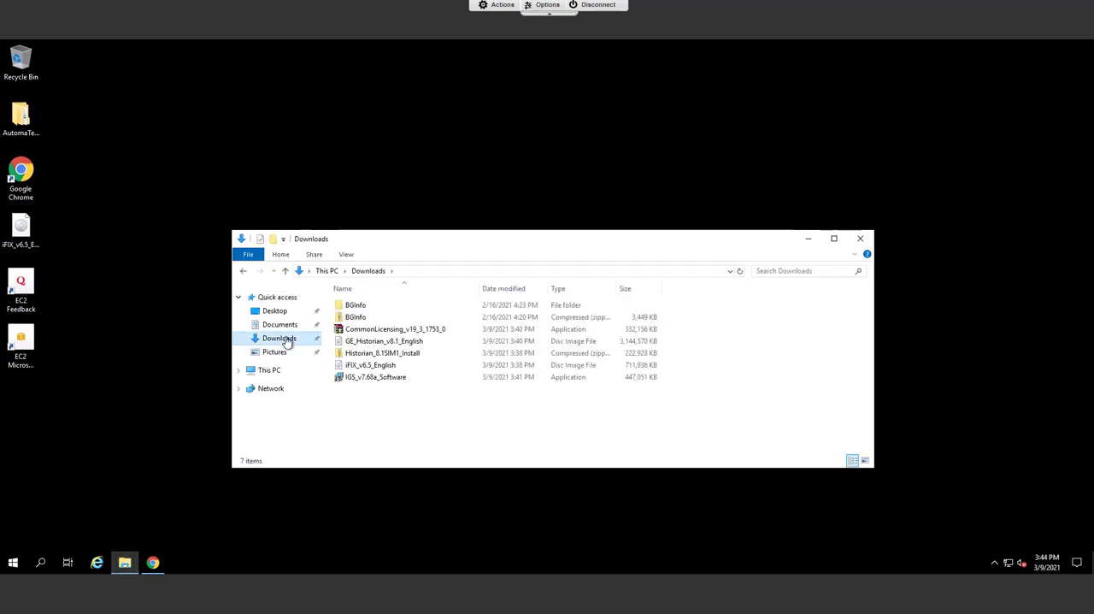
pyautogui.doubleClick(395, 330)
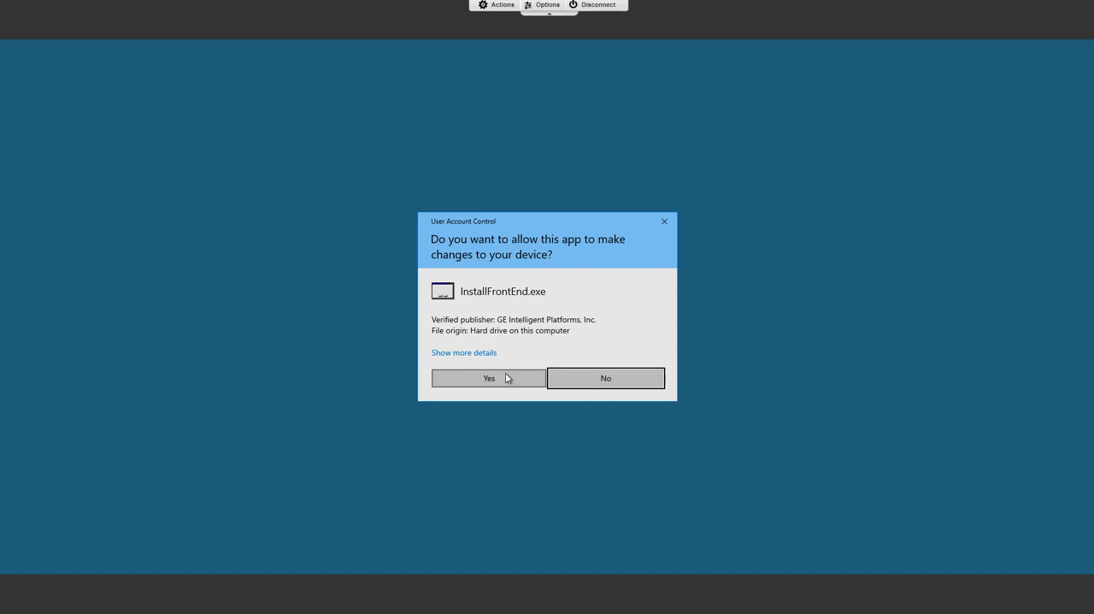
pyautogui.click(505, 376)
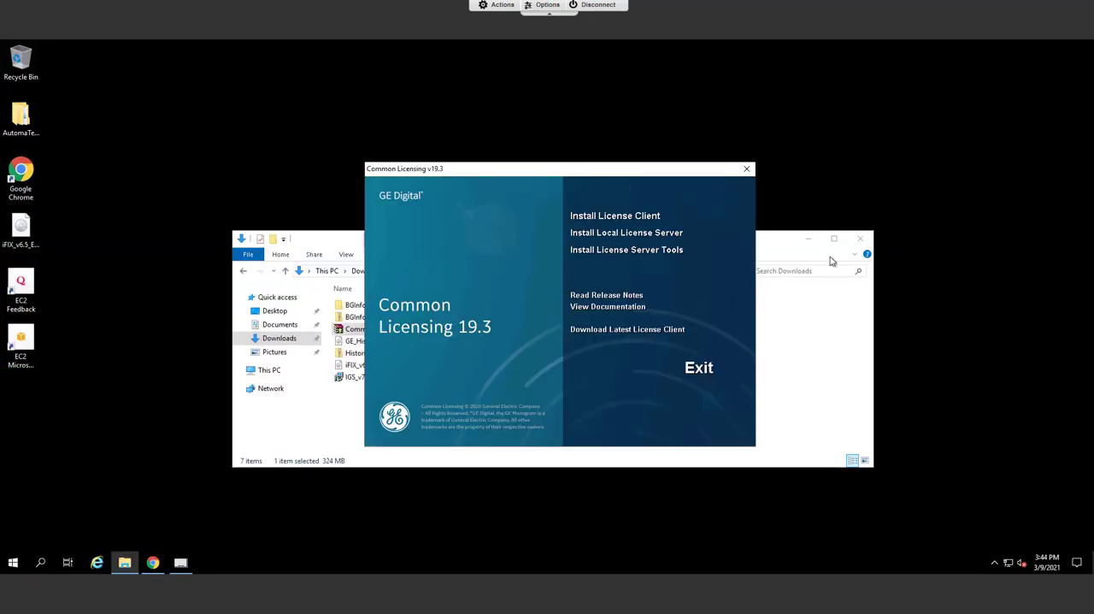
pyautogui.click(859, 240)
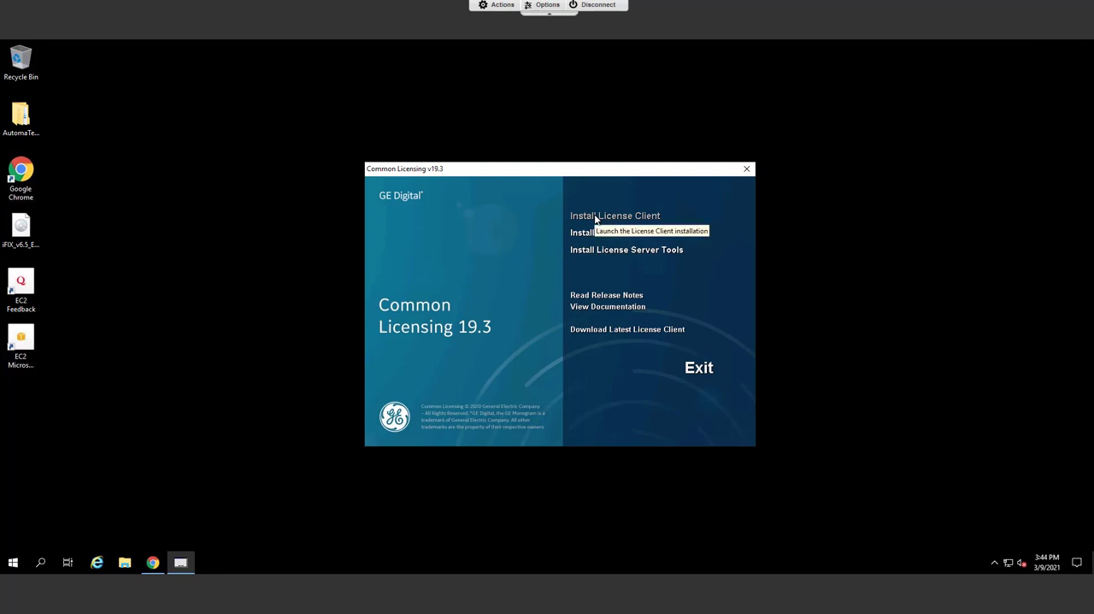
# Install the License Client, accepting the license agreement, including the USB HASP drivers, and creating a desktop shortcut.
pyautogui.click(595, 216)
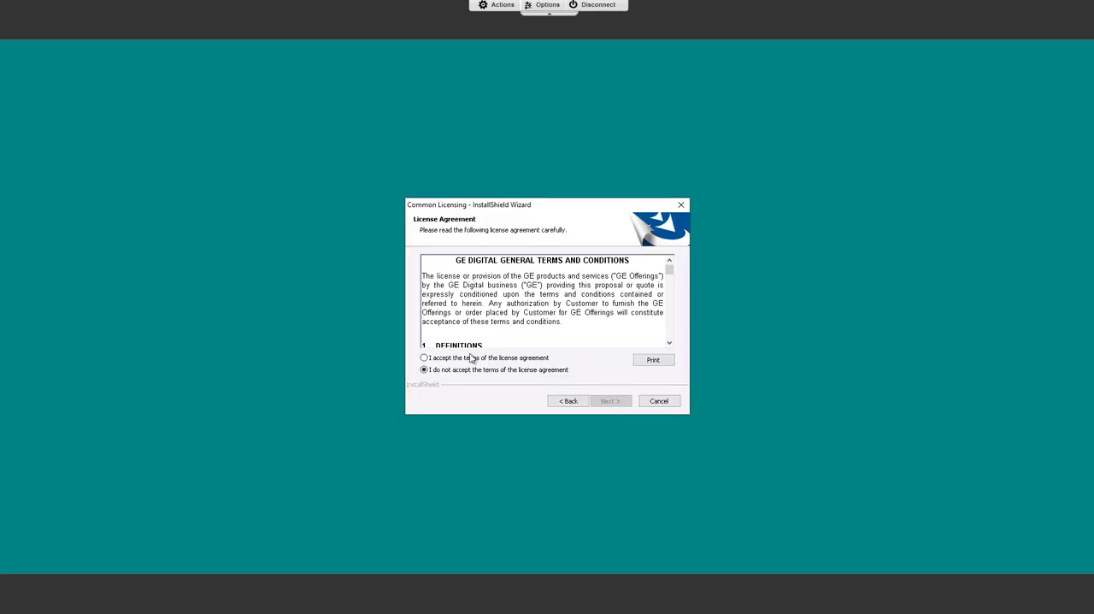
pyautogui.click(424, 357)
pyautogui.click(606, 402)
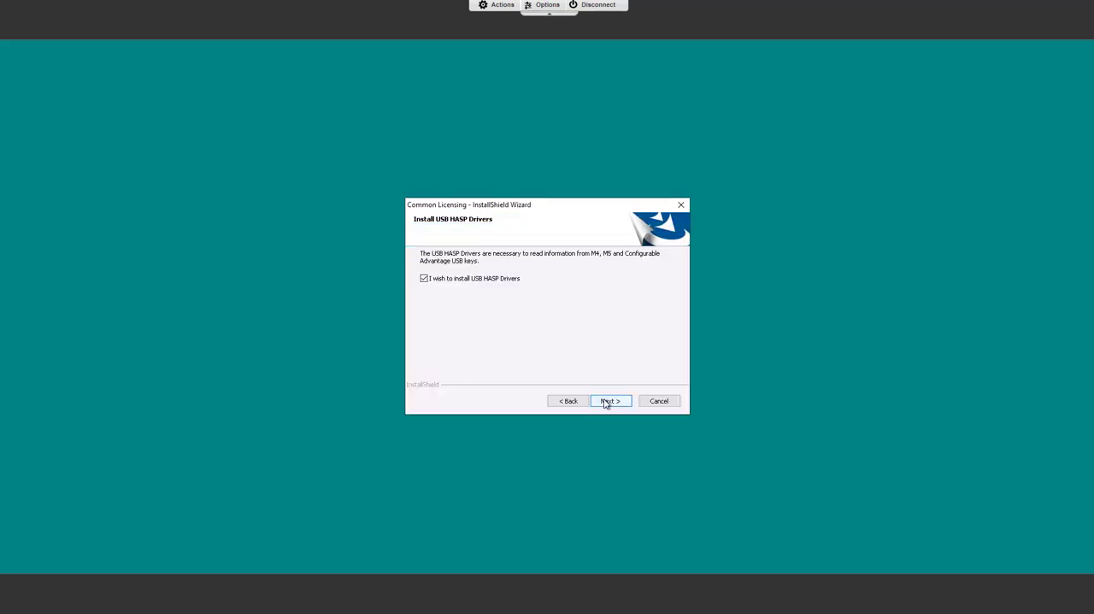
pyautogui.click(607, 402)
pyautogui.click(607, 401)
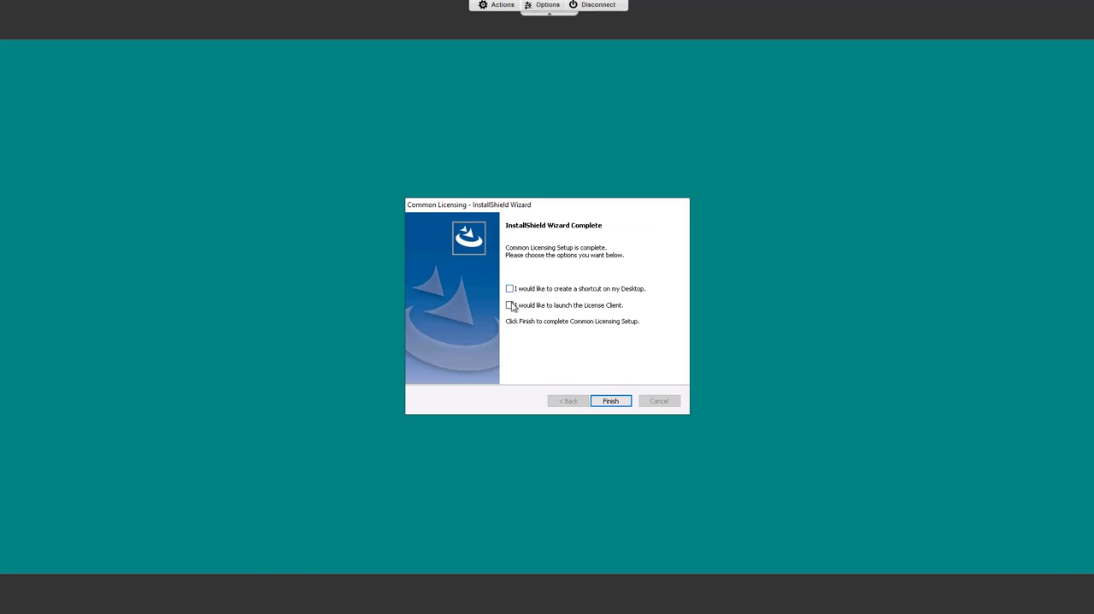
pyautogui.click(509, 289)
pyautogui.click(609, 401)
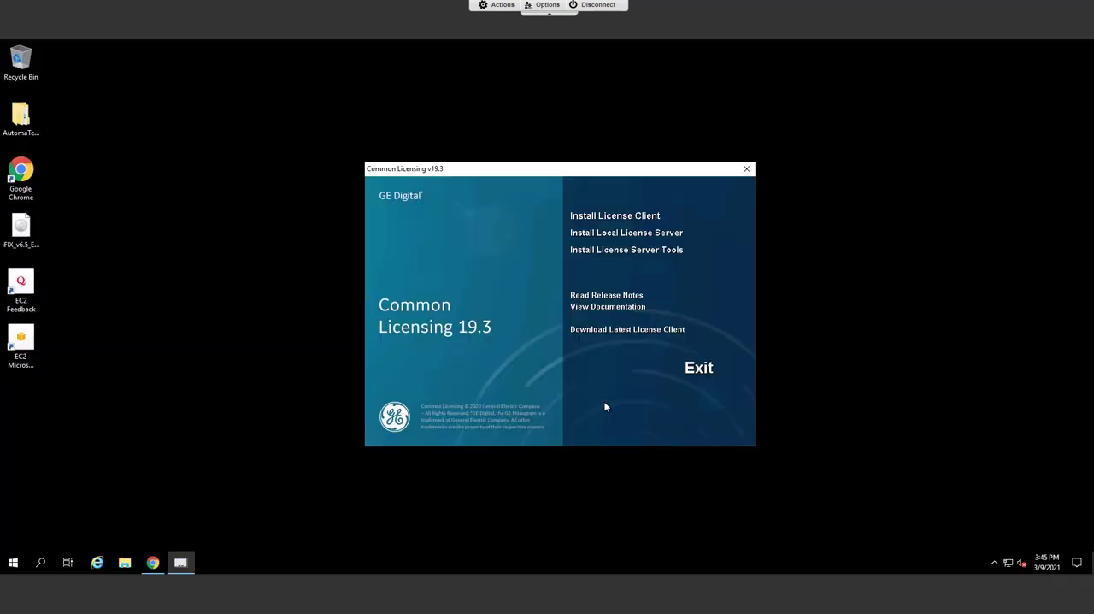
# Install the Local License Server and finish its setup with a desktop shortcut.
pyautogui.click(621, 233)
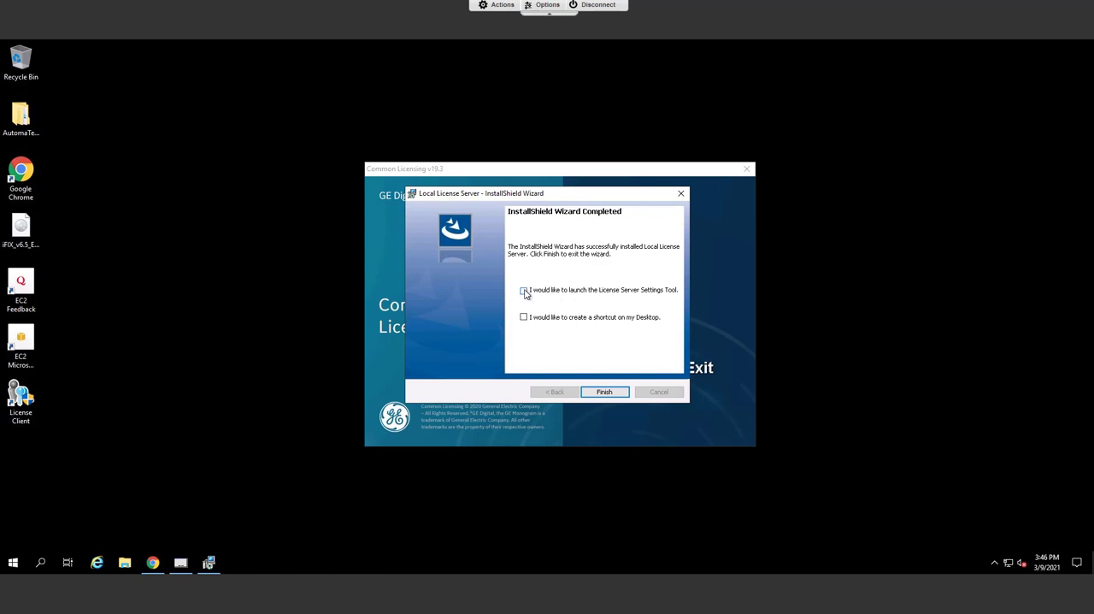
pyautogui.click(524, 291)
pyautogui.click(604, 391)
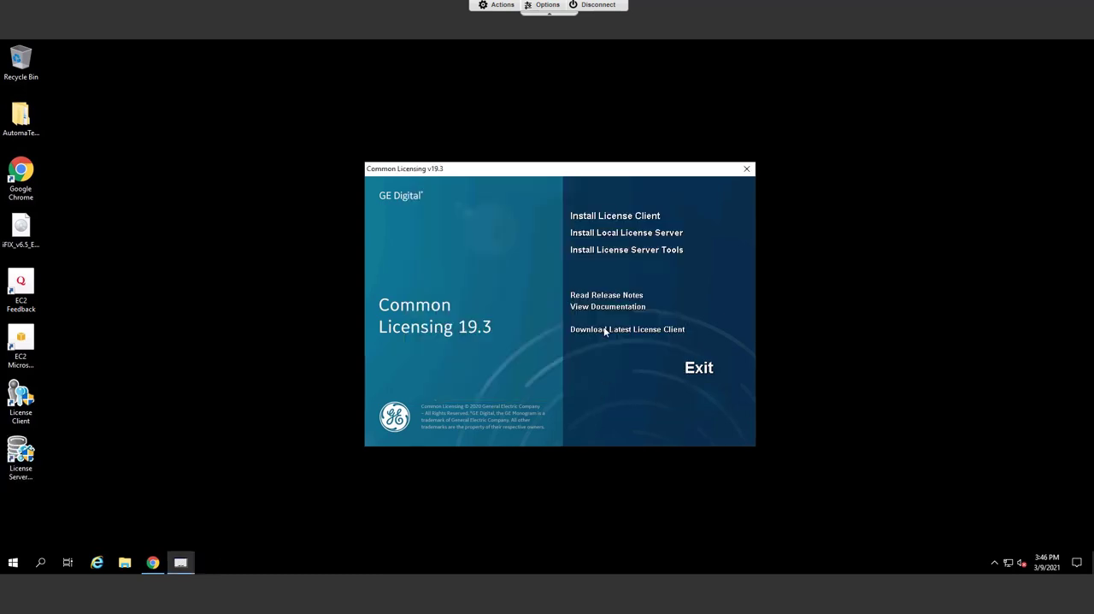
# Install the Local License Server Administration Tool with a desktop shortcut, accepting the license agreement, and exit the Common Licensing installer.
pyautogui.click(600, 250)
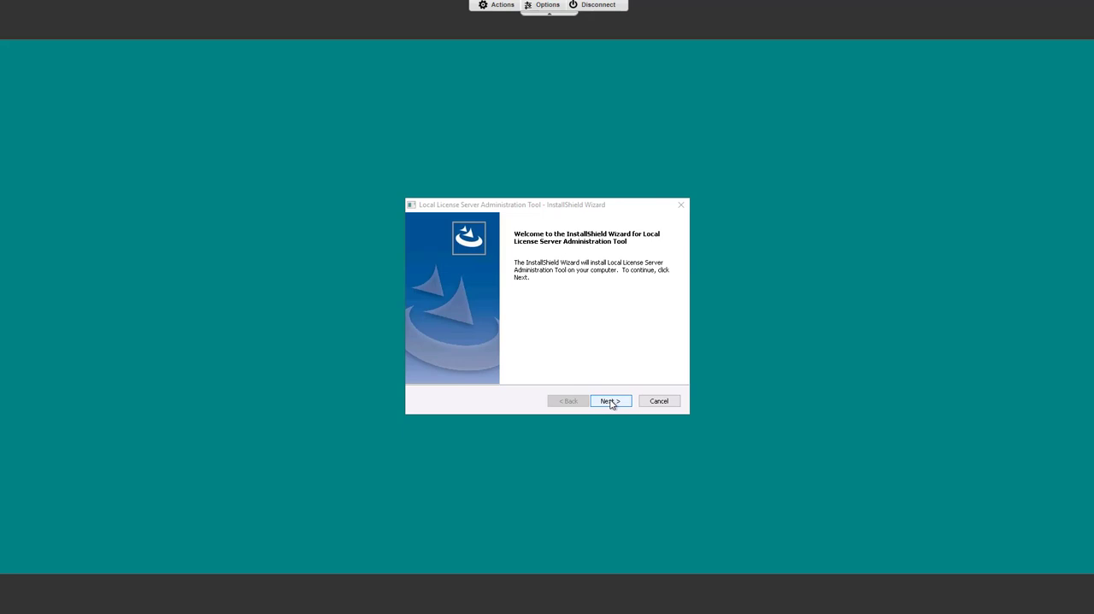
pyautogui.click(610, 401)
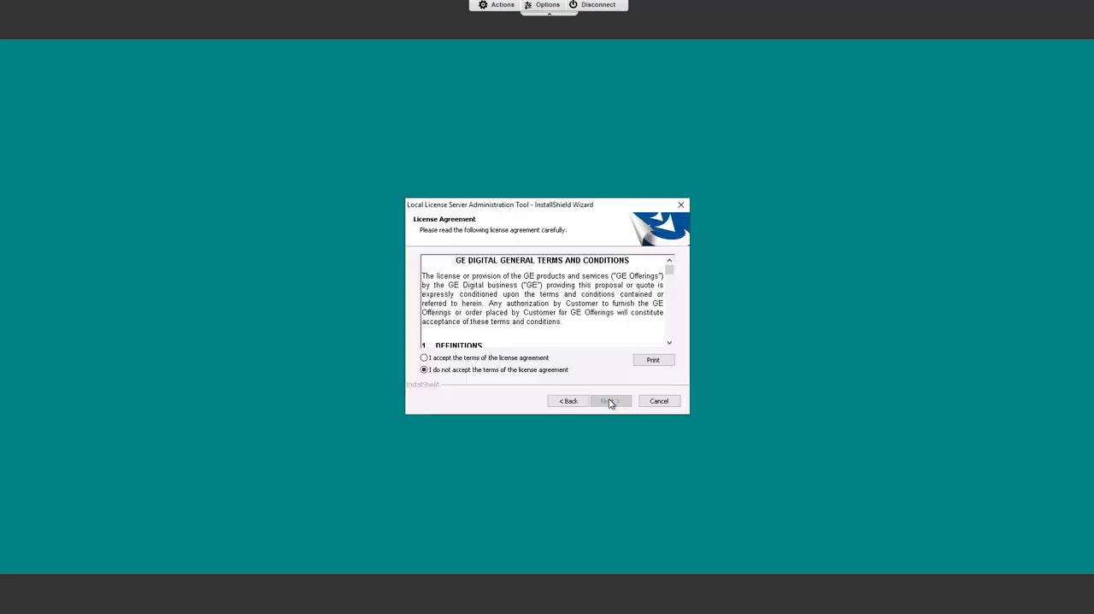
pyautogui.click(424, 359)
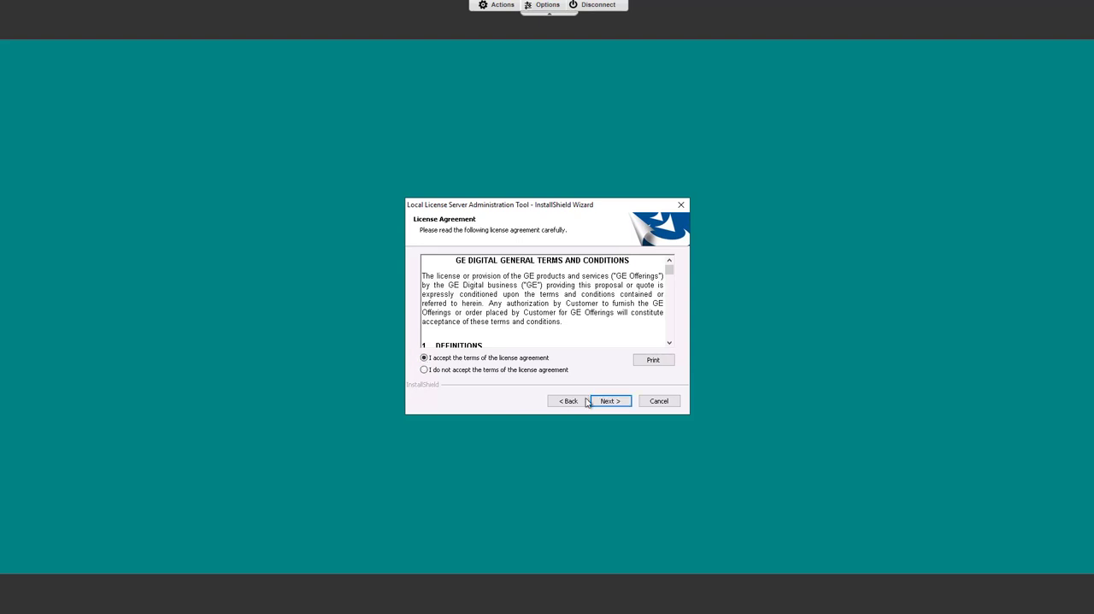
pyautogui.click(605, 400)
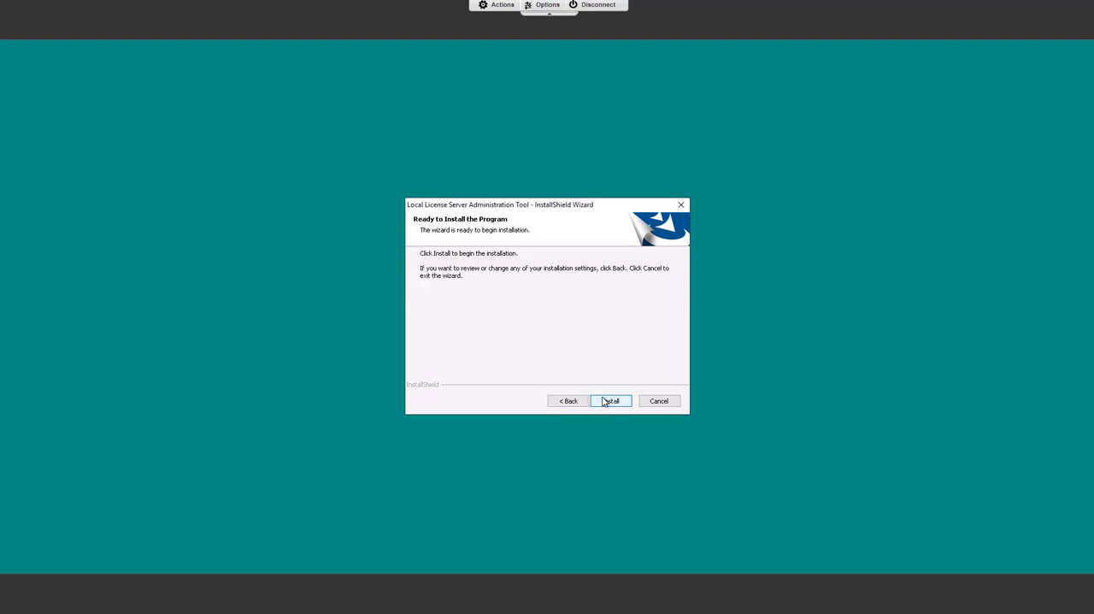
pyautogui.click(605, 401)
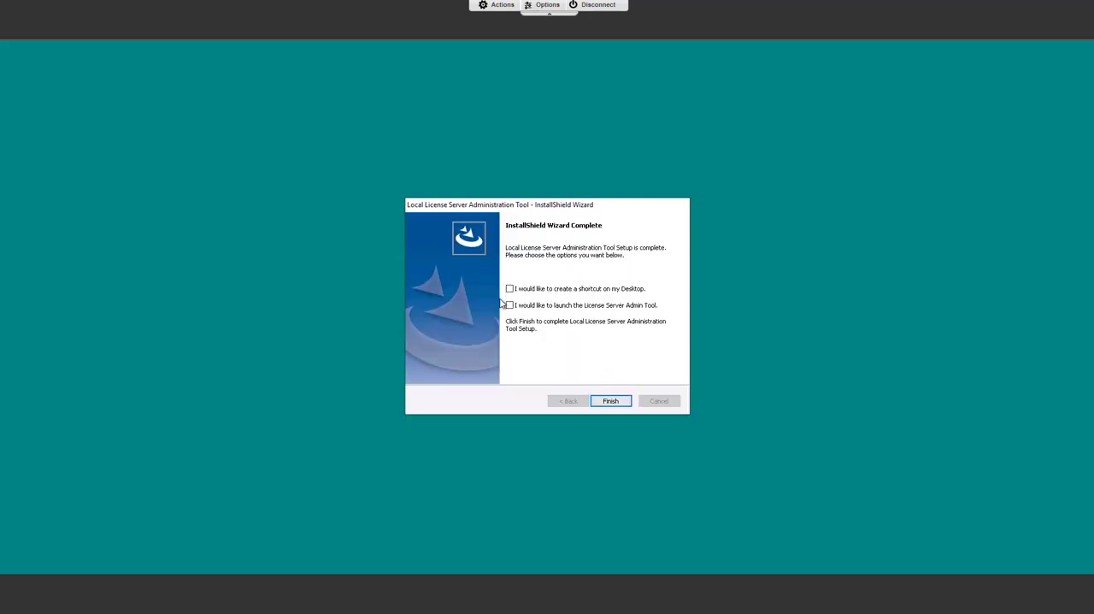
pyautogui.click(510, 288)
pyautogui.click(607, 402)
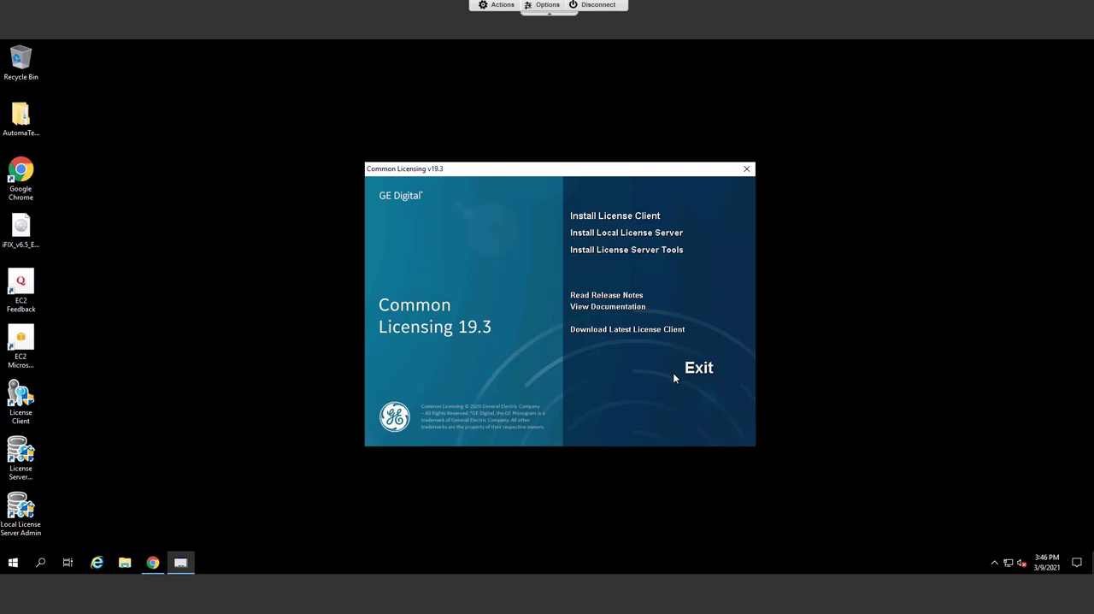
pyautogui.click(694, 368)
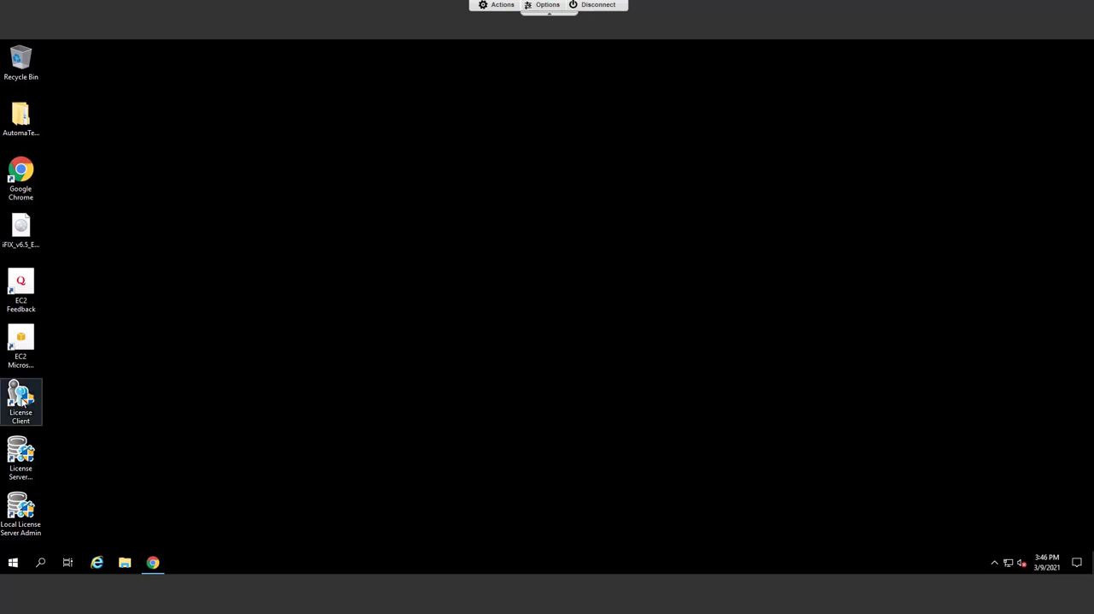
# Launch the License Client from the desktop, allow it to run, and reposition its window.
pyautogui.doubleClick(21, 400)
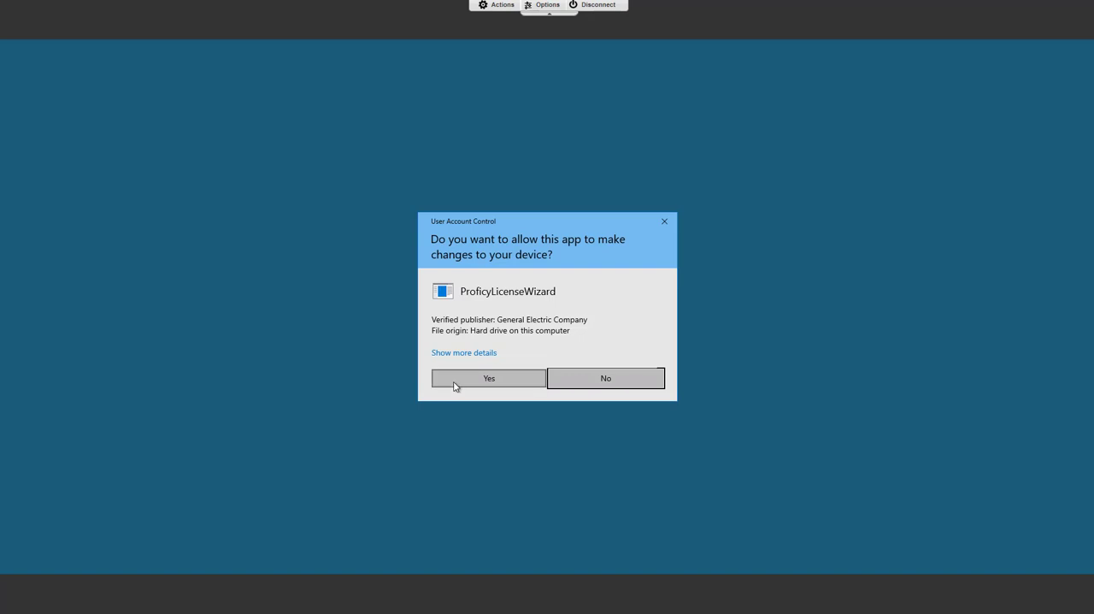
pyautogui.click(453, 384)
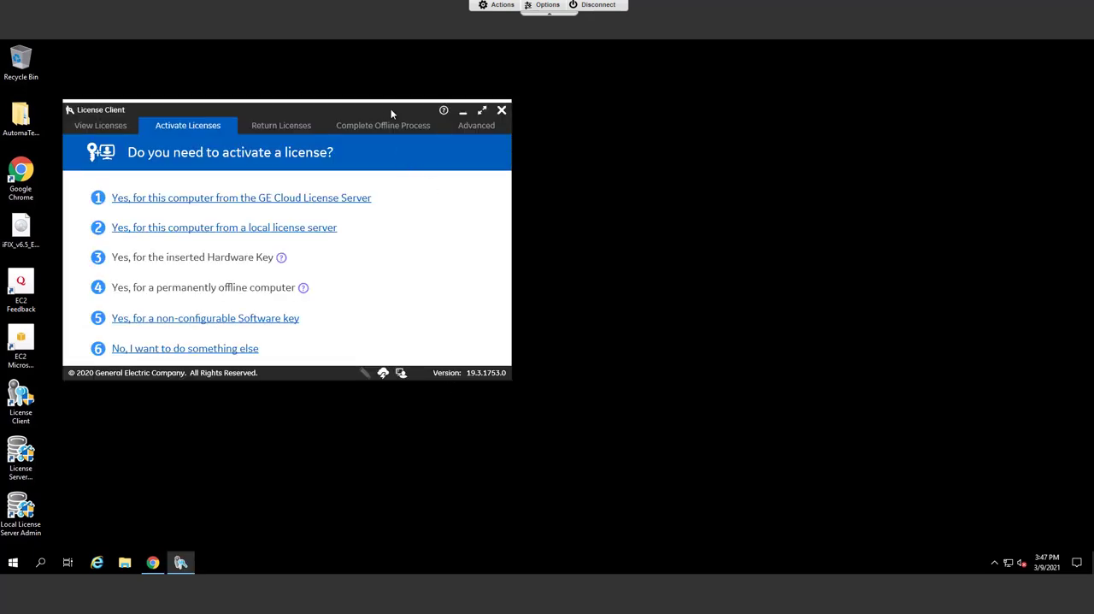
pyautogui.moveTo(392, 112); pyautogui.dragTo(624, 188)
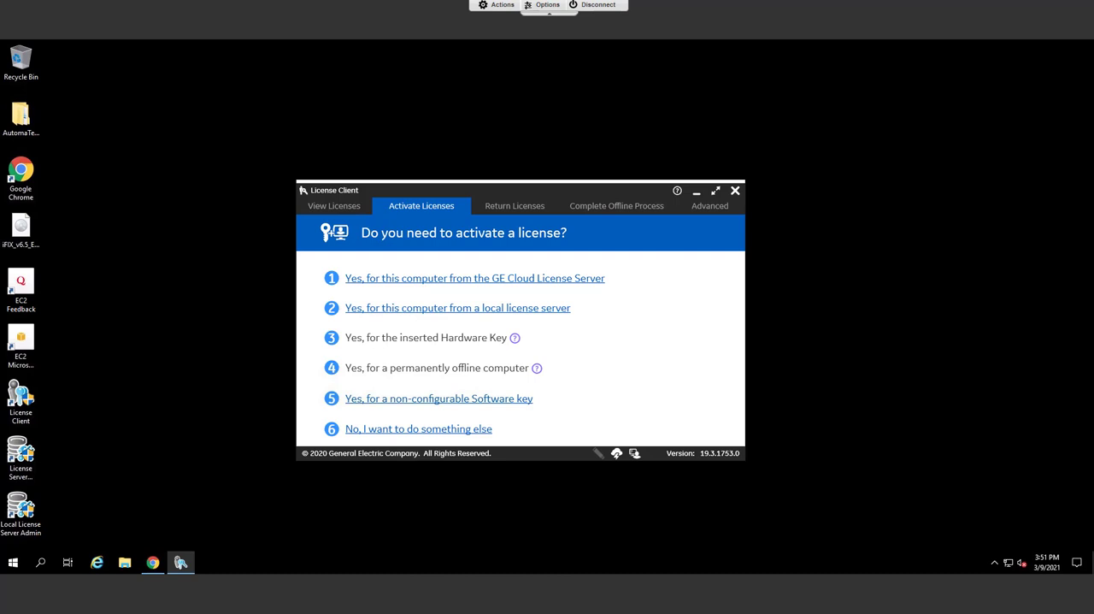
# Paste the activation code and activate the license for this computer from the GE Cloud License Server.
pyautogui.click(517, 279)
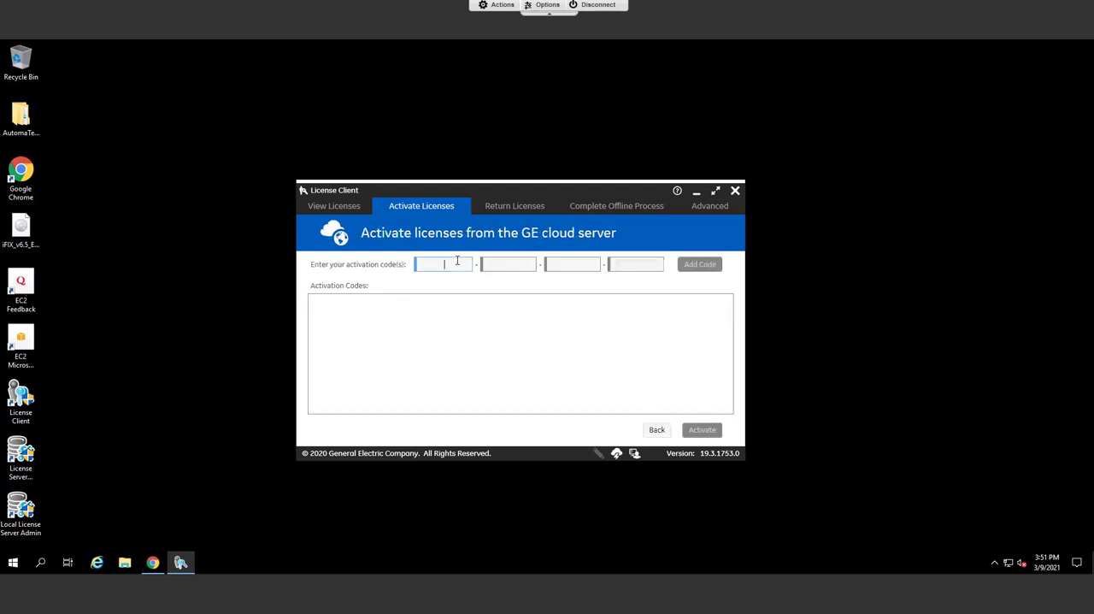
pyautogui.hotkey('ctrl', 'v')
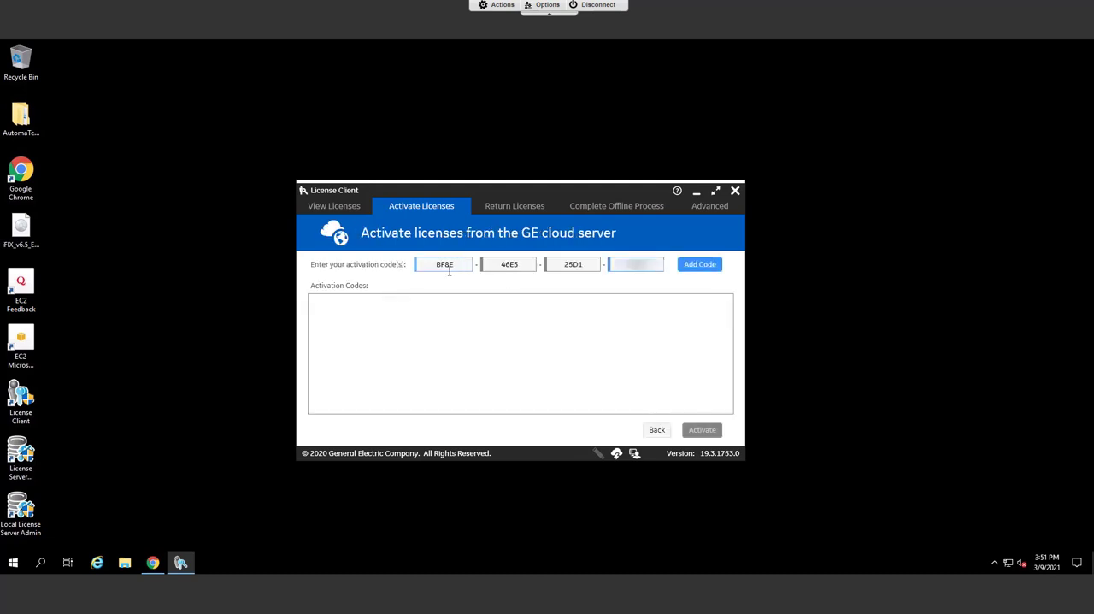
pyautogui.click(701, 264)
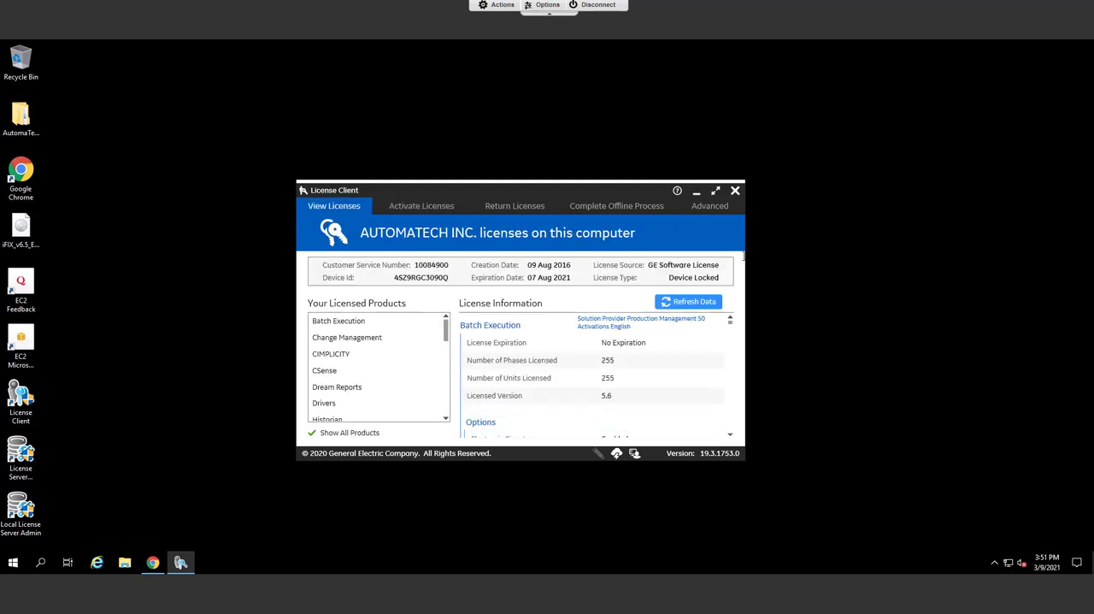
# Look through the list of licensed products on this computer and check the available license activation options.
pyautogui.scroll(-5, 432, 348)
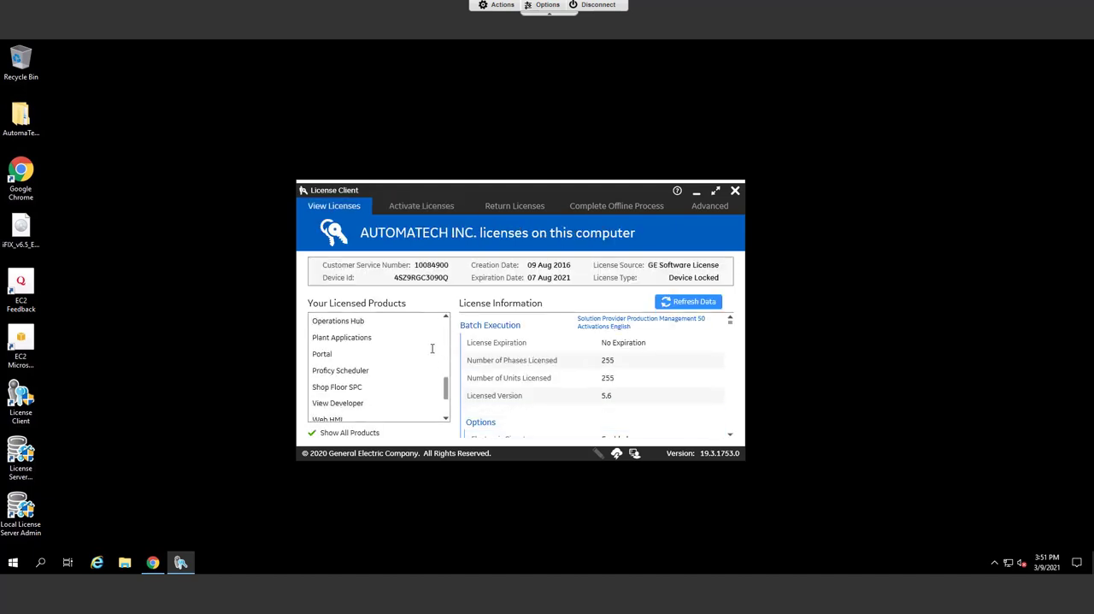
pyautogui.scroll(-2, 431, 348)
pyautogui.scroll(3, 432, 348)
pyautogui.scroll(6, 432, 348)
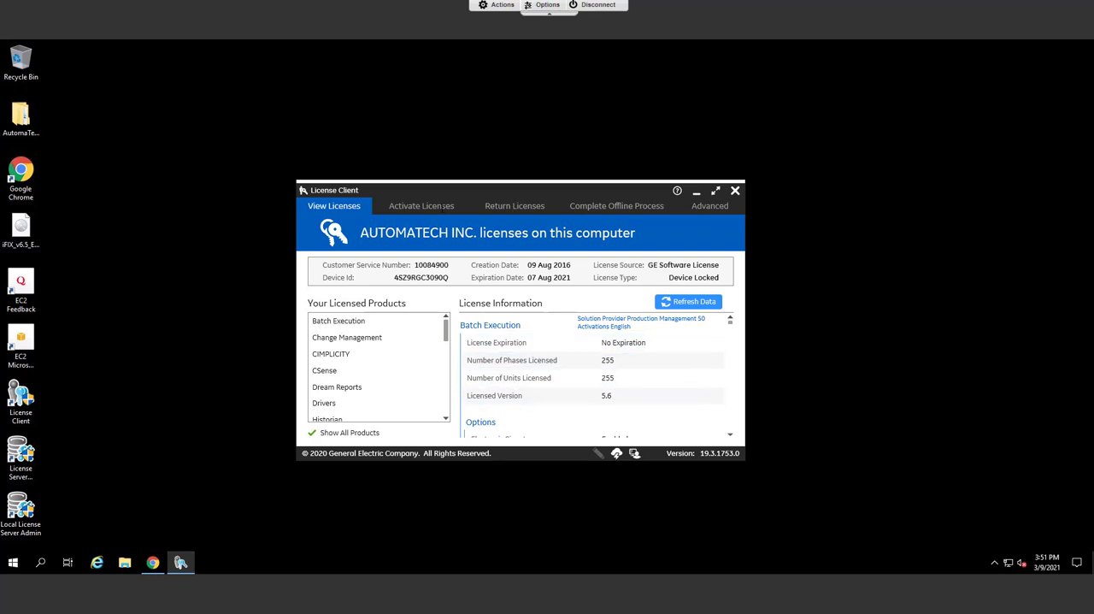
pyautogui.click(441, 207)
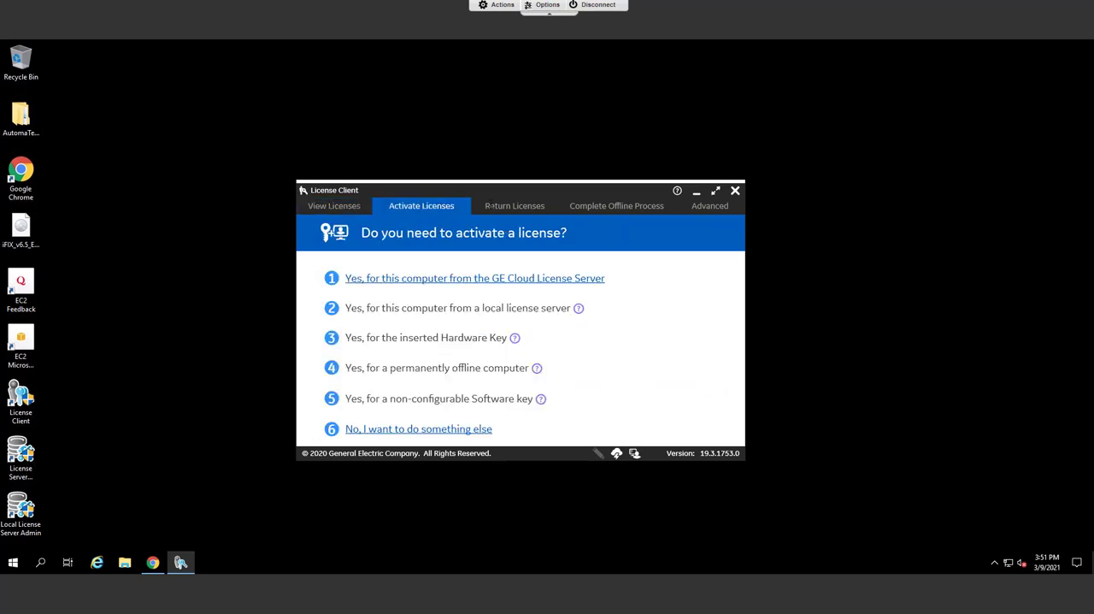
# Return the SP Production Management License to the GE cloud server.
pyautogui.click(501, 205)
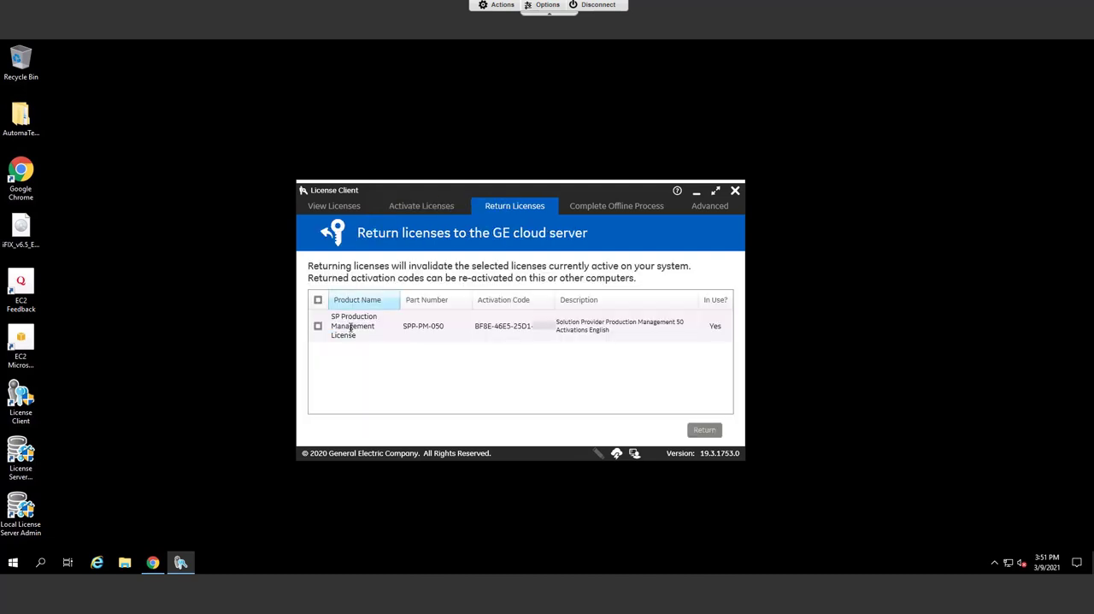
pyautogui.click(318, 325)
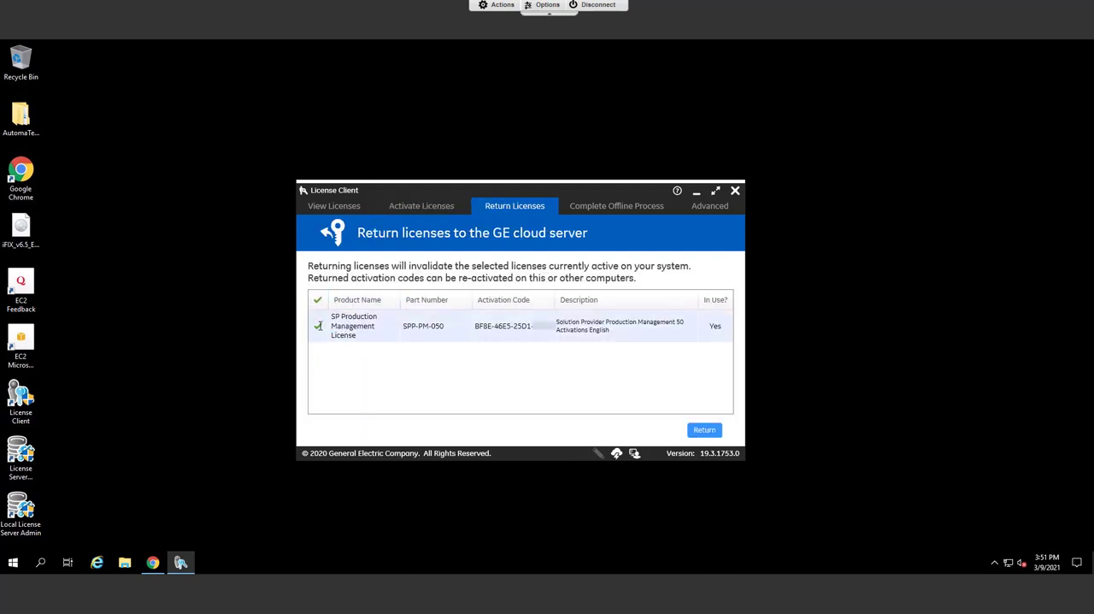
pyautogui.click(715, 429)
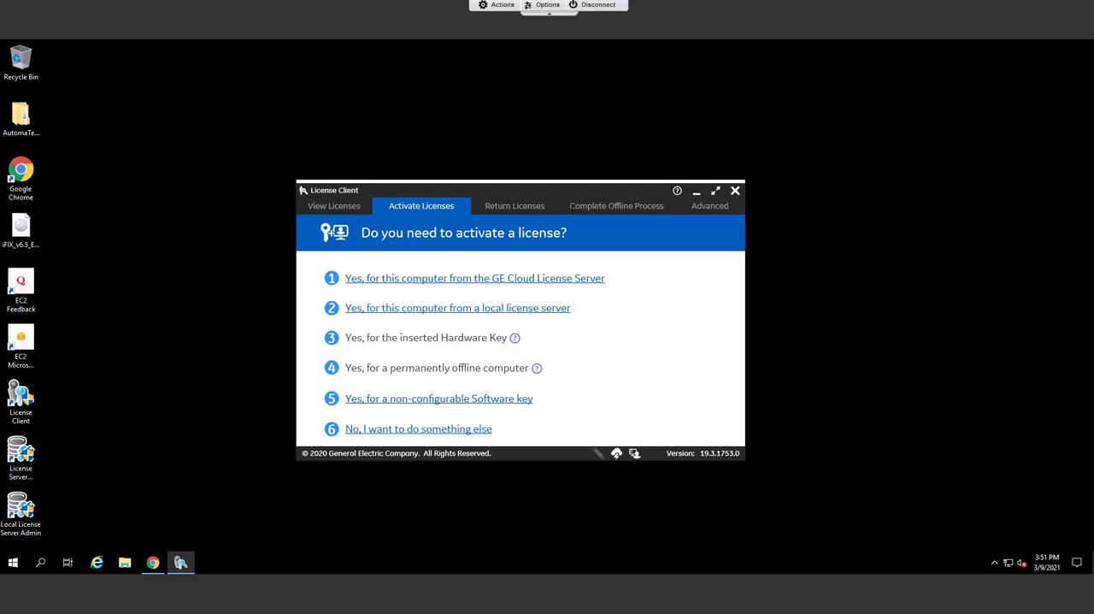
# Examine the offline process and the advanced options, including refreshing existing licenses, and close the License Client.
pyautogui.click(574, 206)
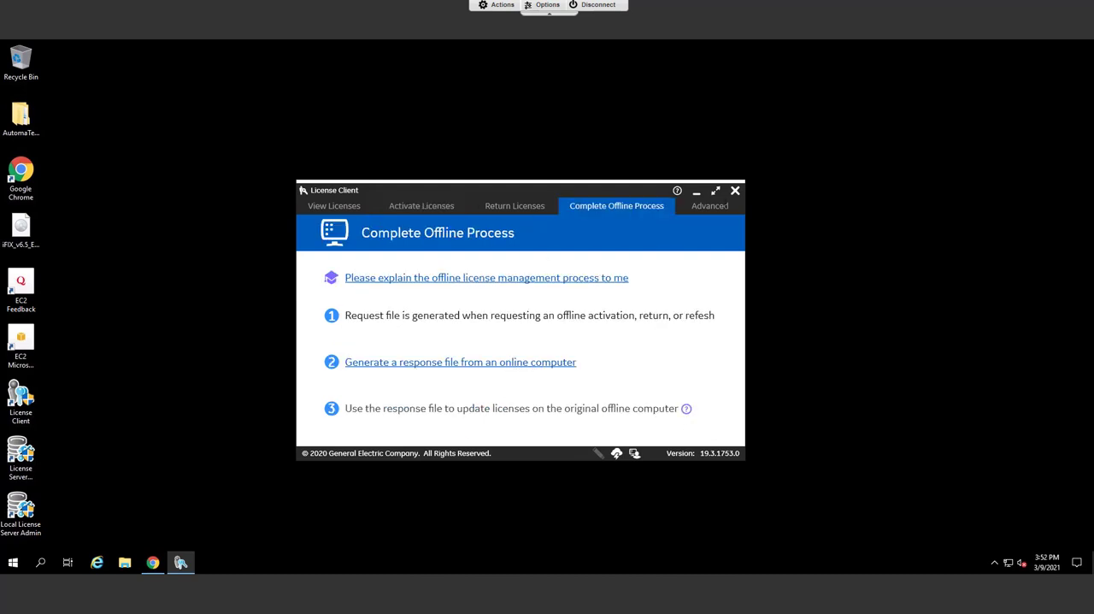
pyautogui.click(724, 206)
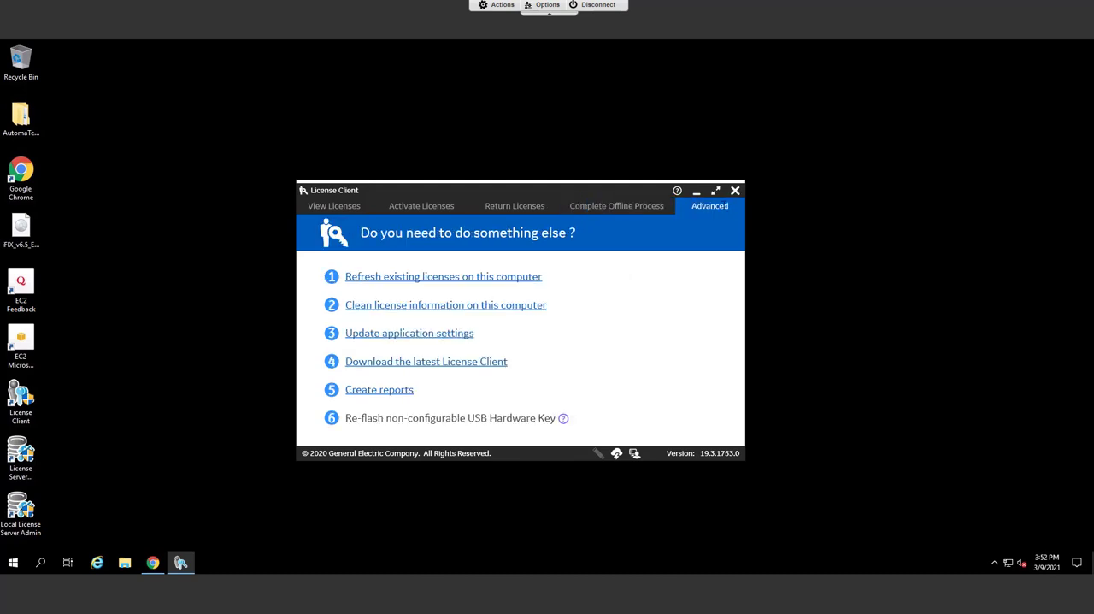
pyautogui.click(484, 277)
pyautogui.click(734, 190)
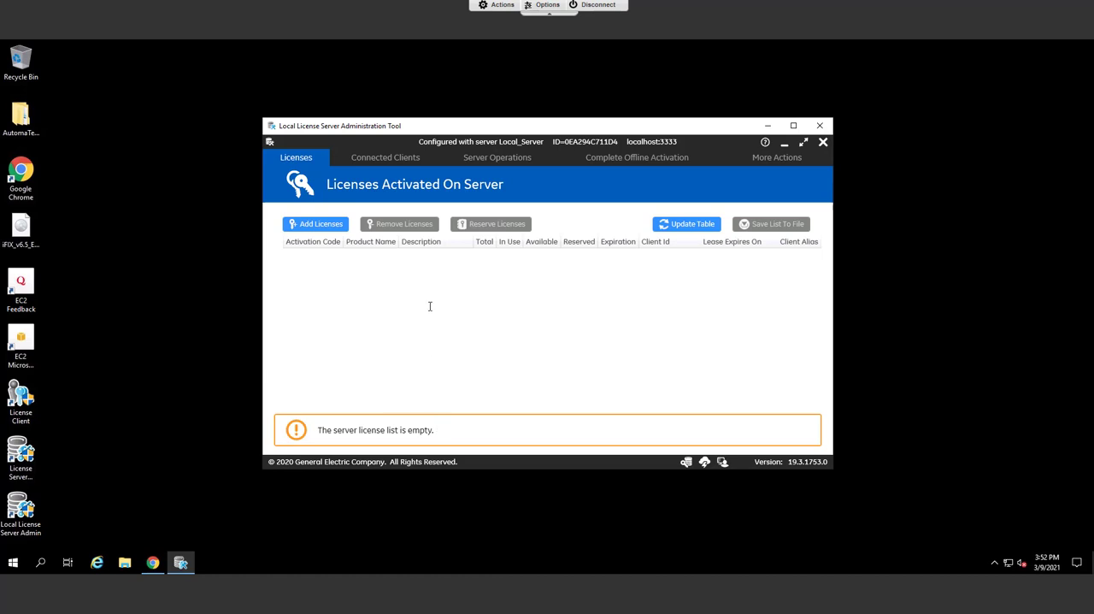
# Add a license to the local license server by pasting the activation code for 1 license, adding it to the list and activating it.
pyautogui.click(329, 224)
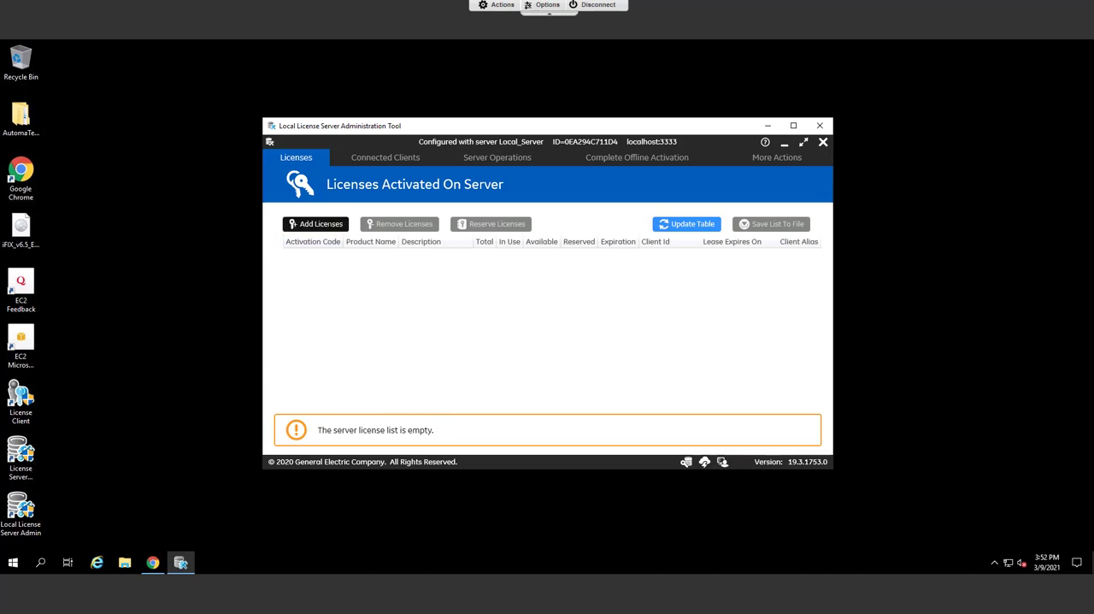
pyautogui.click(407, 217)
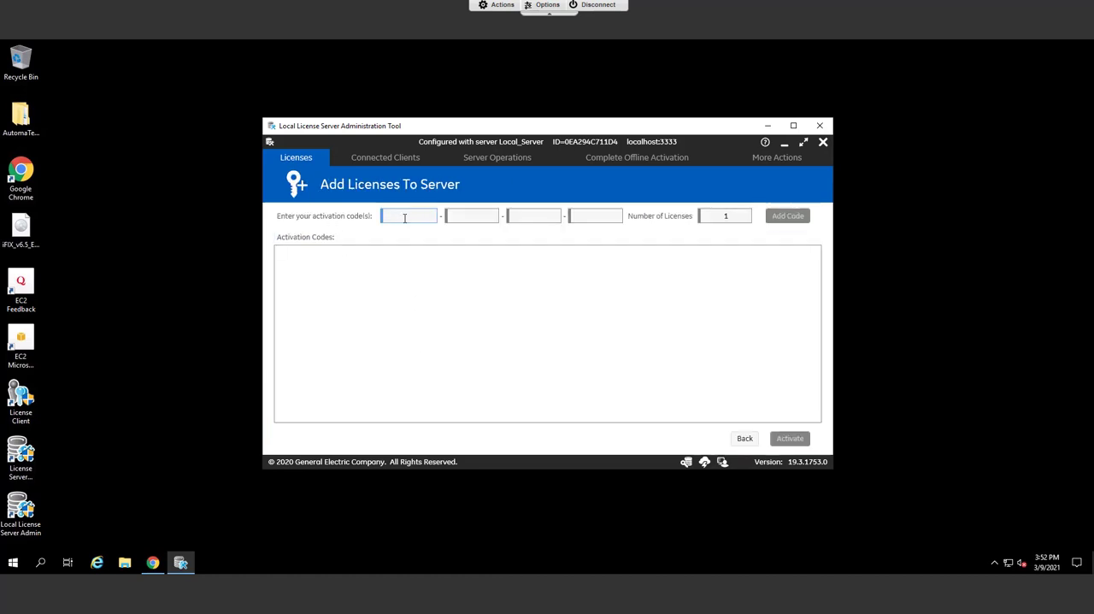
pyautogui.hotkey('ctrl', 'v')
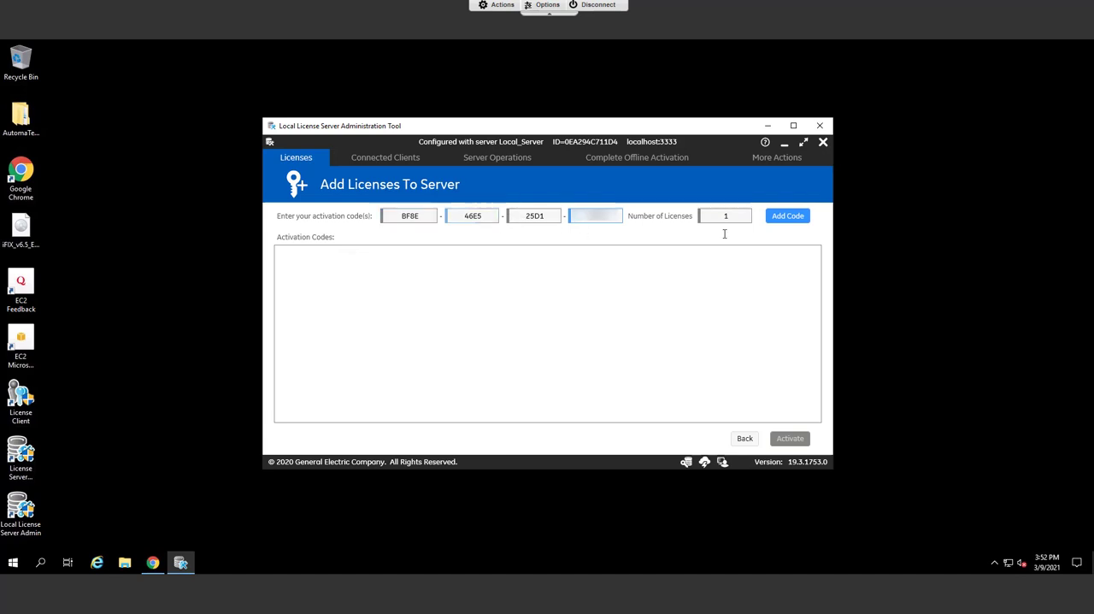
pyautogui.click(787, 216)
pyautogui.click(791, 439)
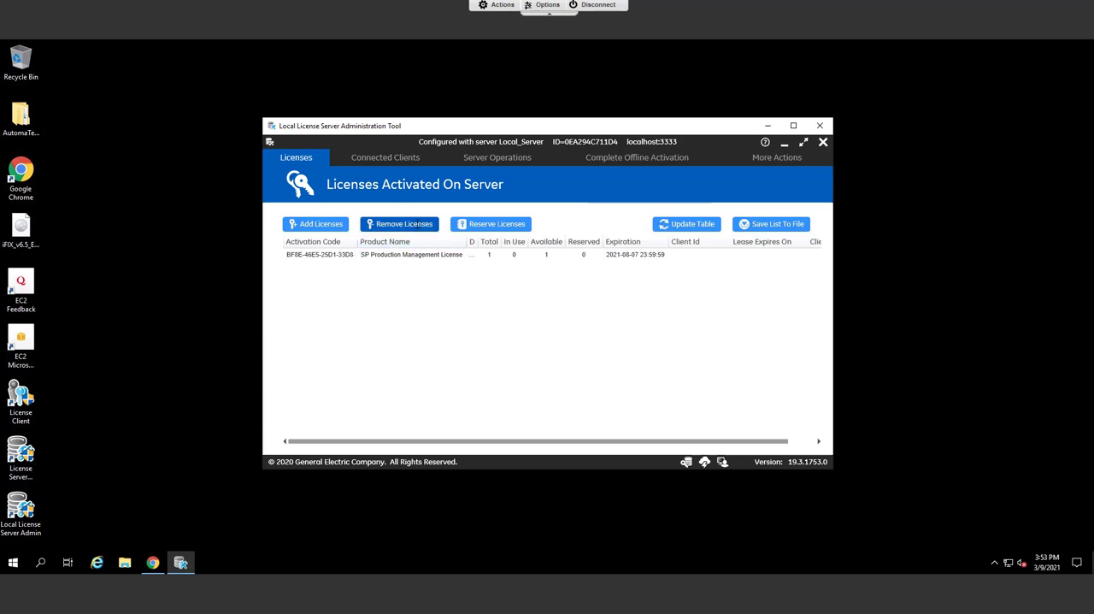
# Remove 1 SP Production Management License from the local license server.
pyautogui.click(417, 223)
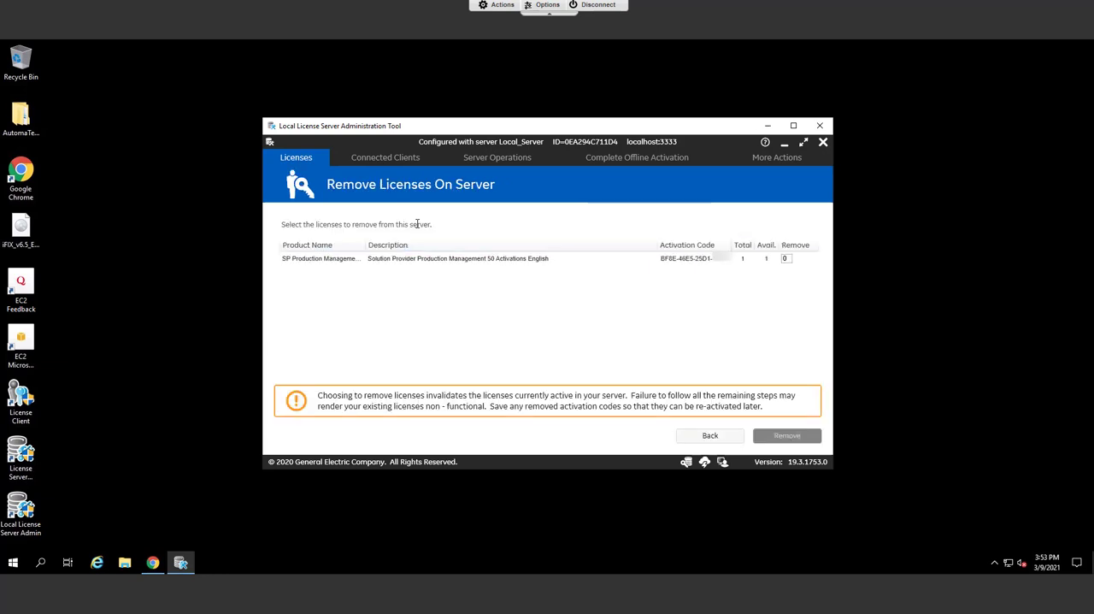
pyautogui.click(784, 258)
pyautogui.write('1')
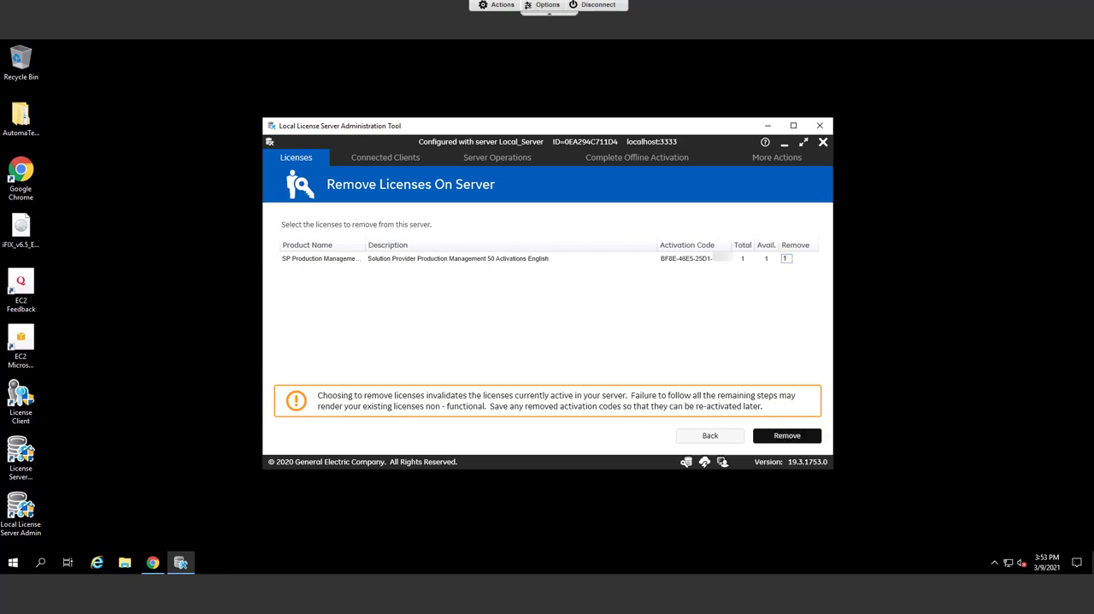
pyautogui.click(787, 435)
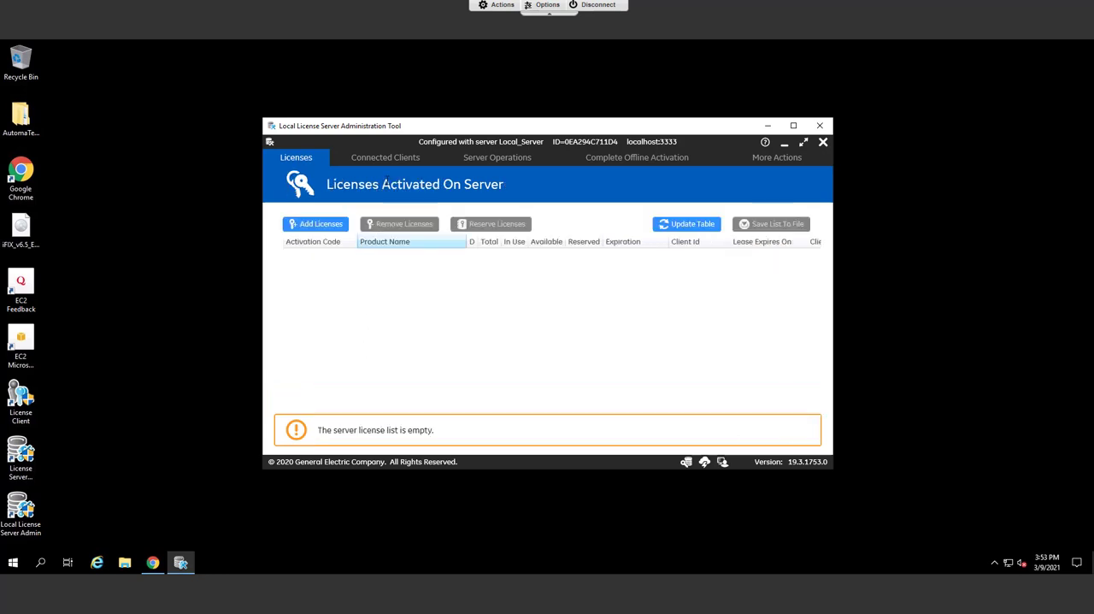
# Look through the connected clients, server operations, offline activation process and logging actions, and close the Local License Server Administration Tool.
pyautogui.click(385, 157)
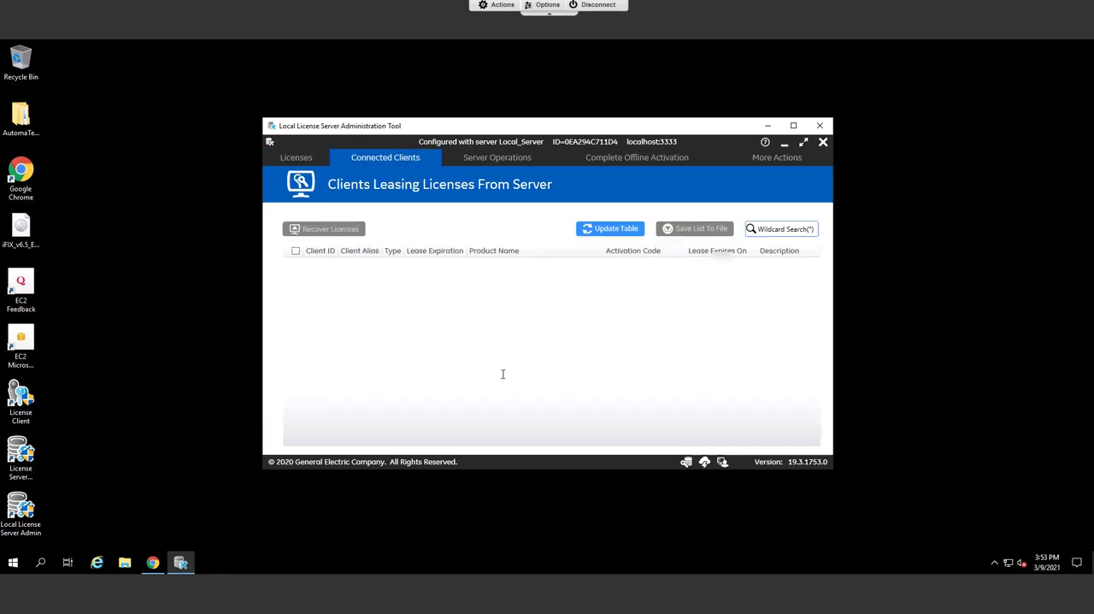
pyautogui.click(496, 157)
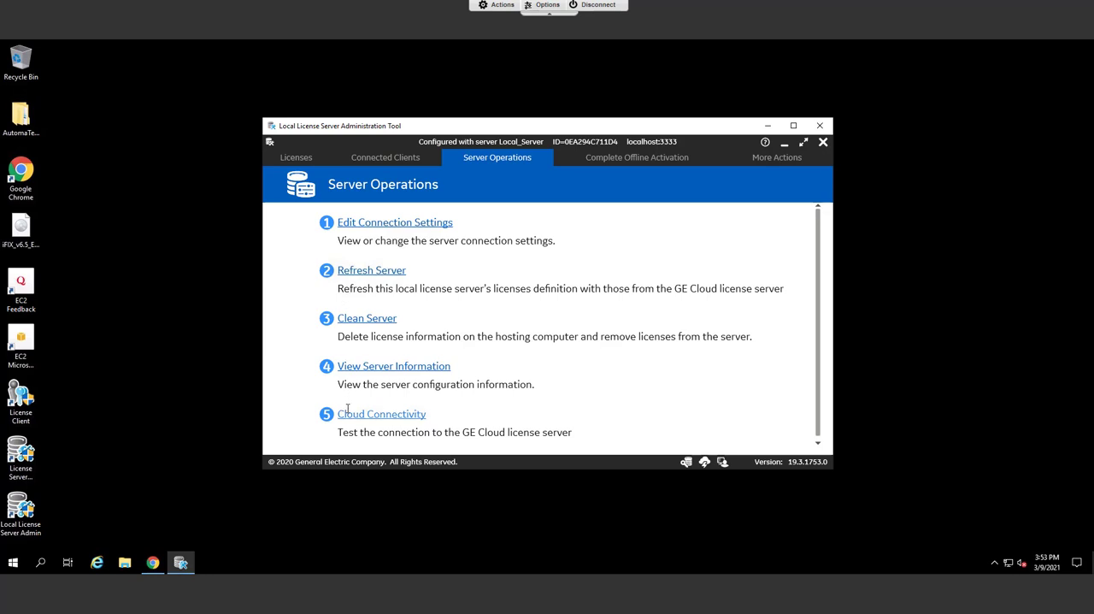
pyautogui.click(606, 159)
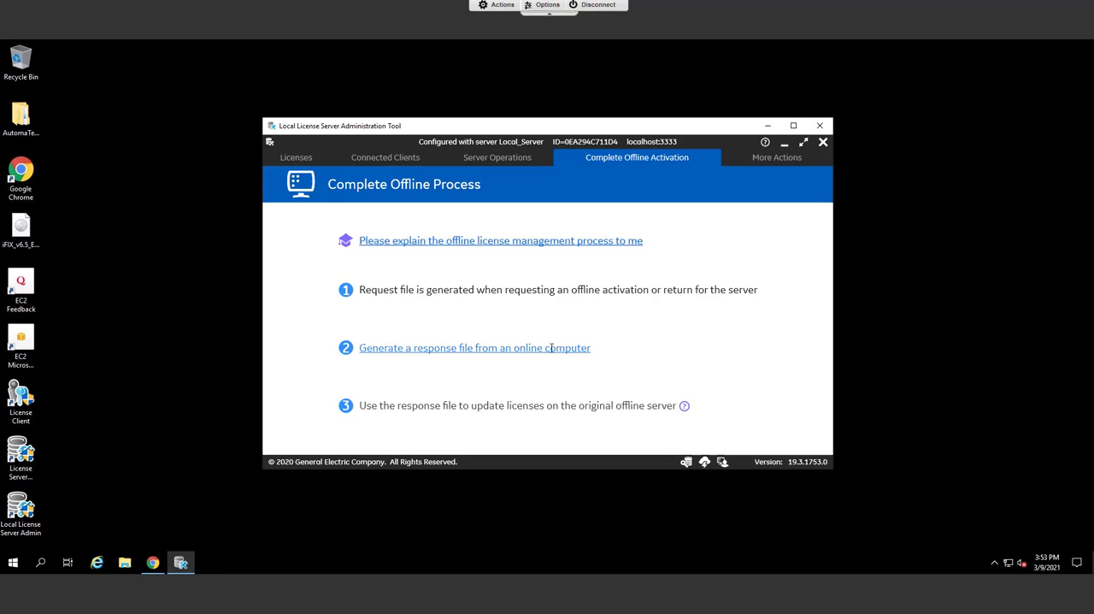
pyautogui.click(791, 158)
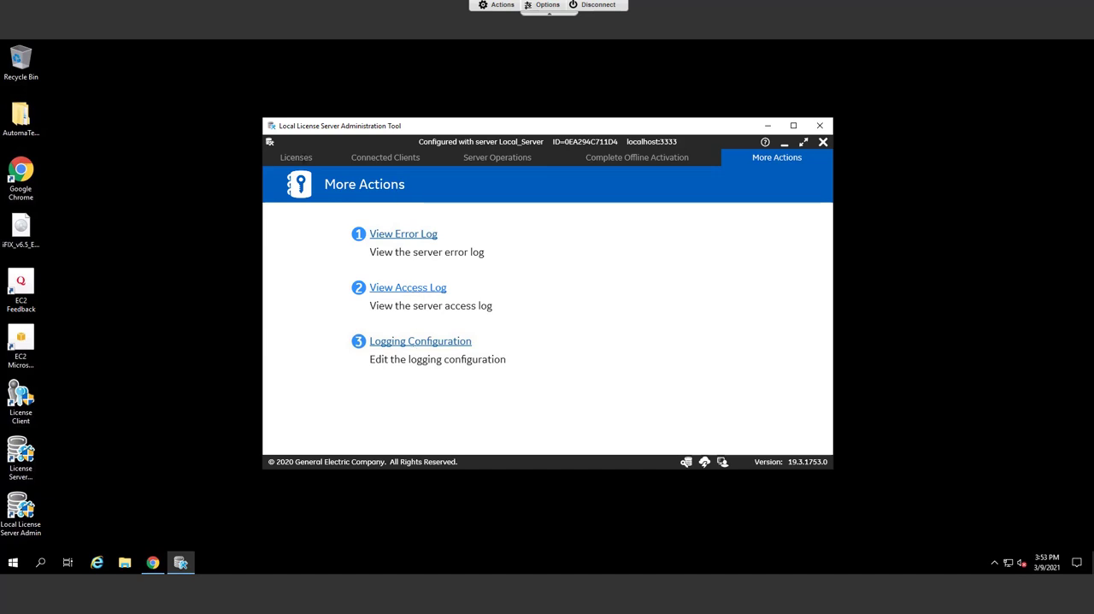
pyautogui.click(295, 157)
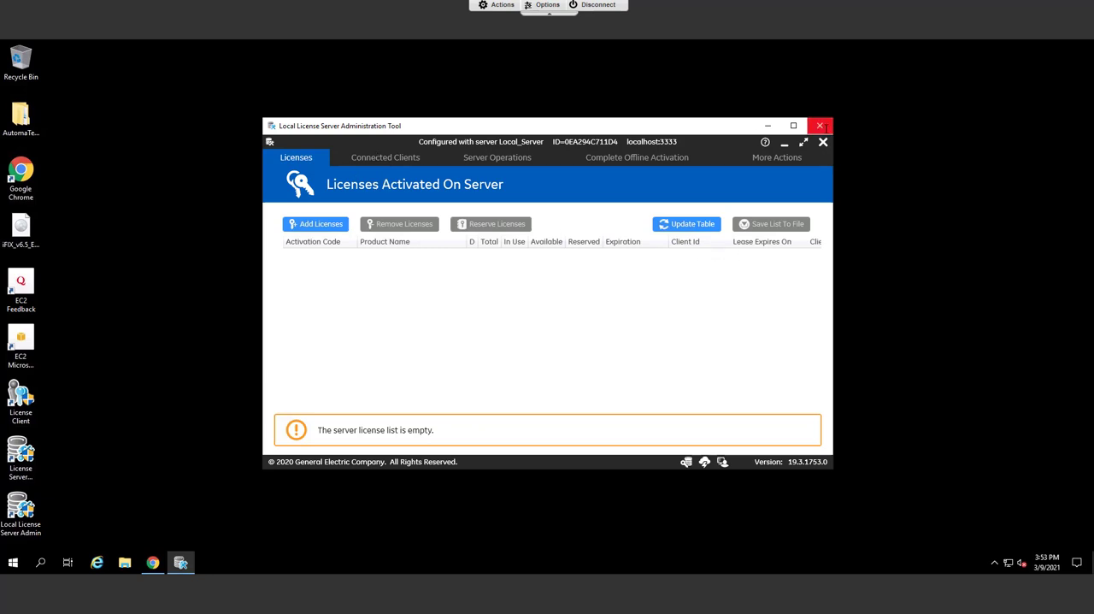
pyautogui.click(820, 126)
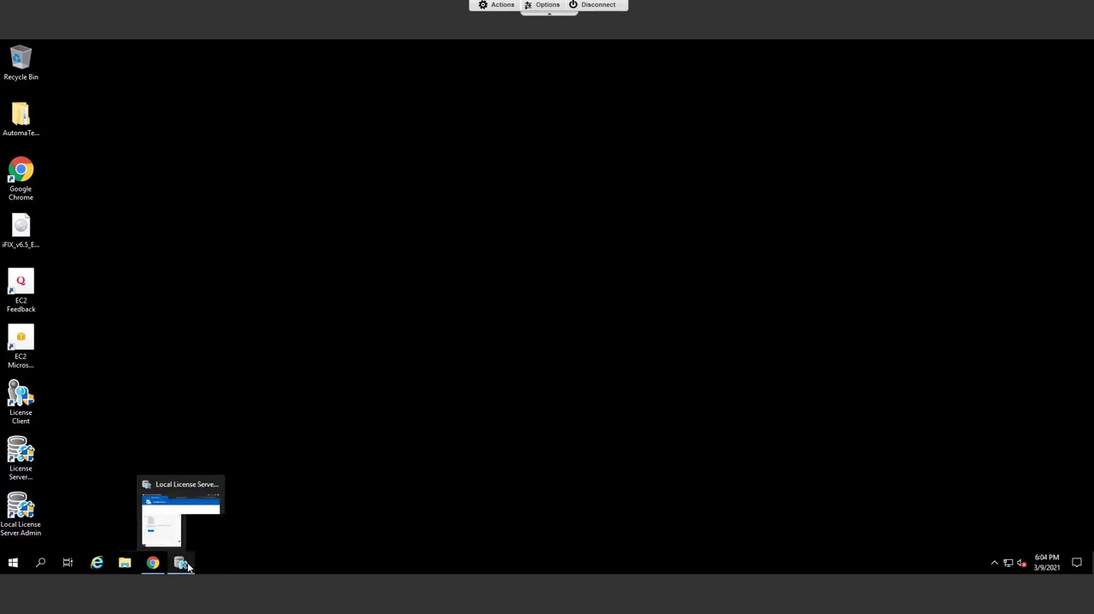
# Switch to the Local License Server Settings, set the lease expiry to 12 days and save the change.
pyautogui.click(183, 564)
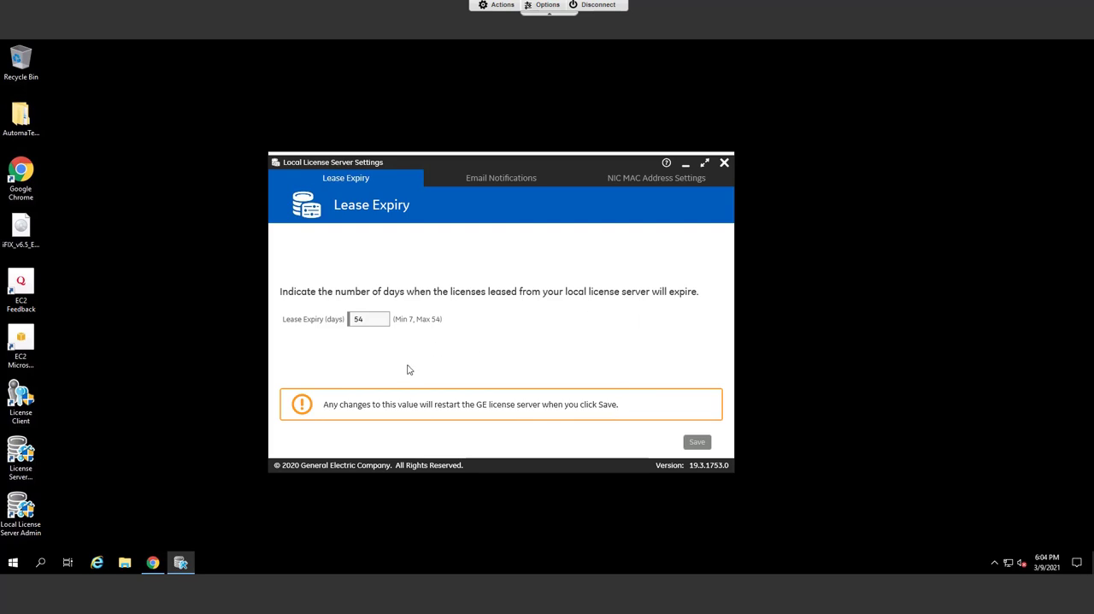
pyautogui.click(376, 318)
pyautogui.moveTo(376, 319); pyautogui.dragTo(329, 322)
pyautogui.write('3')
pyautogui.press('BackSpace')
pyautogui.write('12')
pyautogui.click(689, 441)
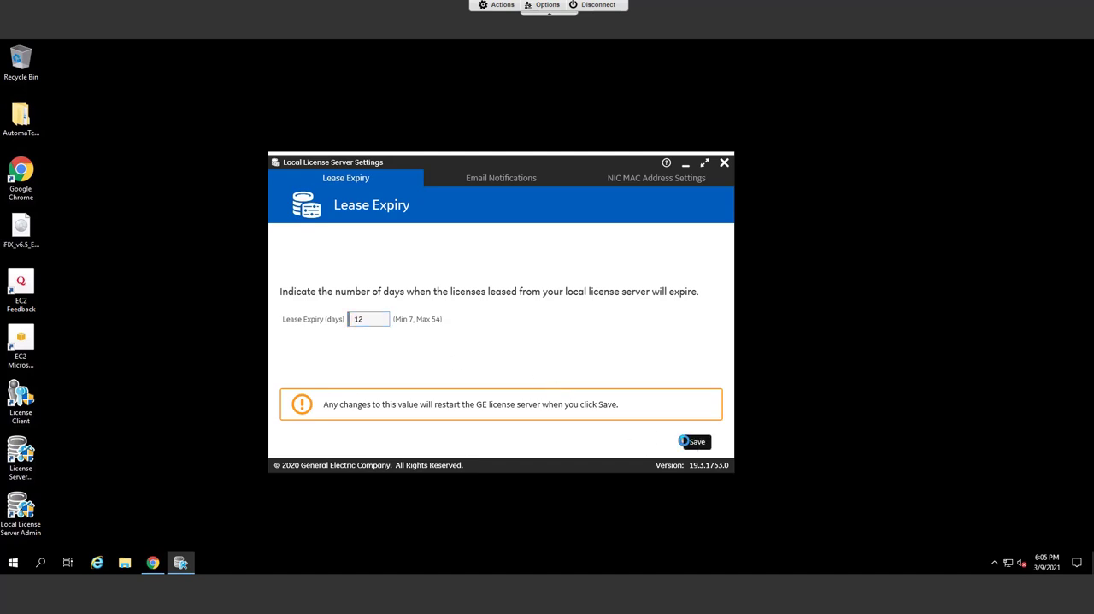